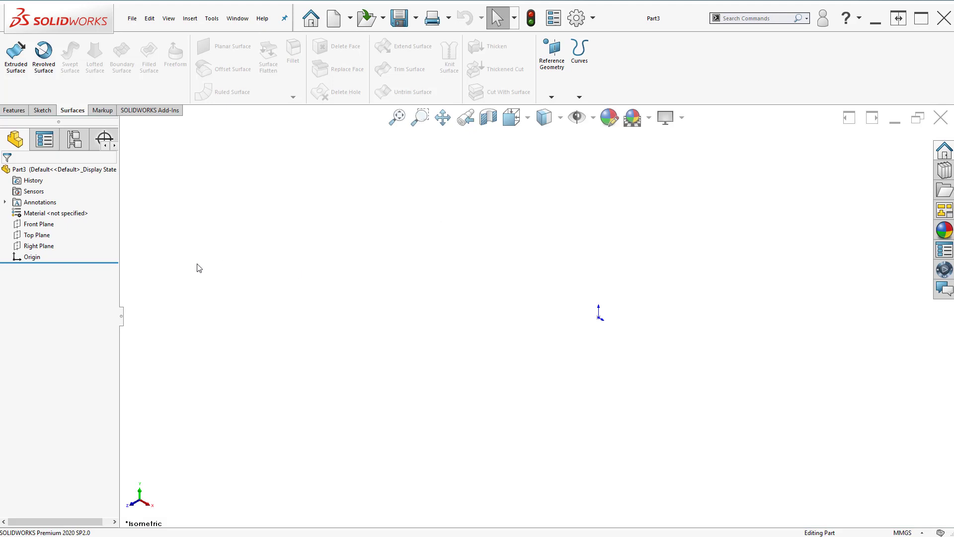
# Step: Open a new sketch on the Right Plane of Part3
pyautogui.rightClick(43, 247)
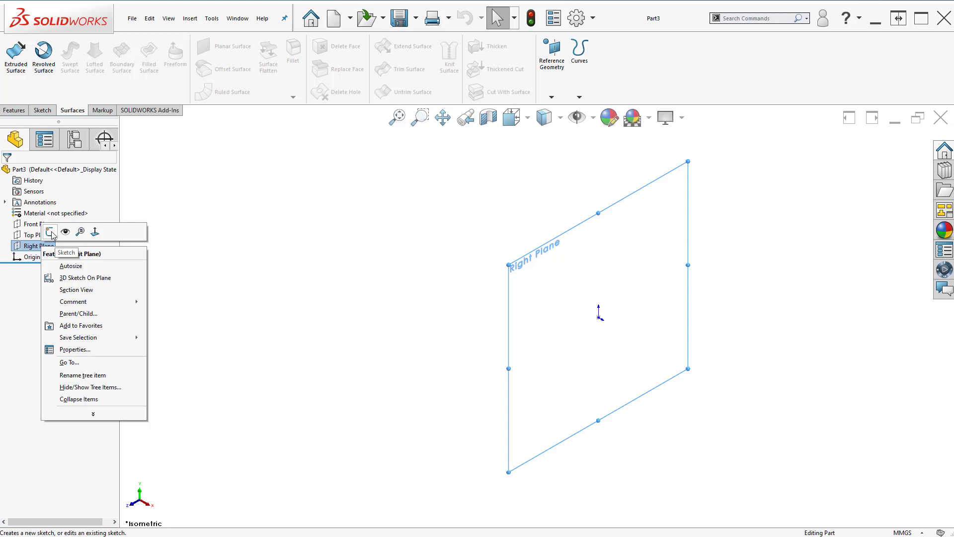
pyautogui.click(51, 232)
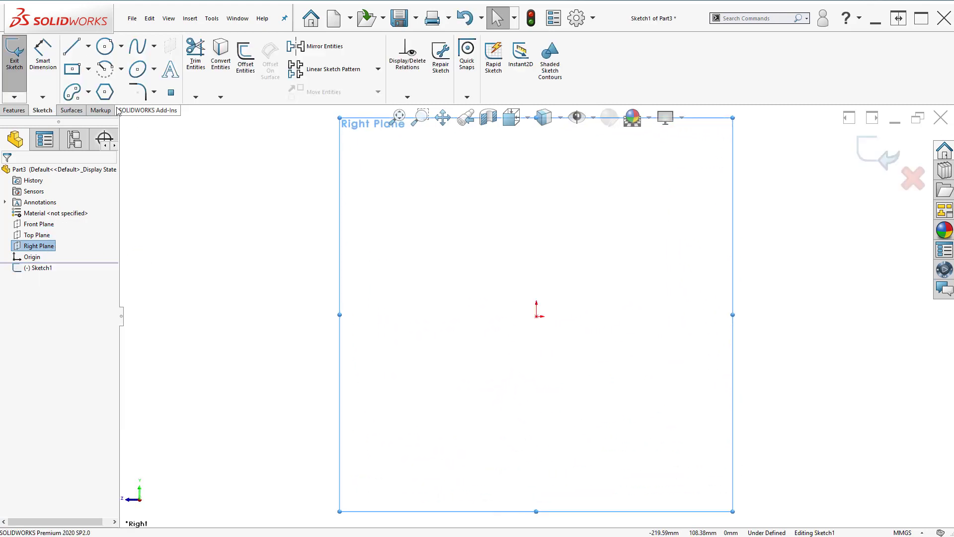
# Step: Draw a center rectangle from the origin on the Right Plane
pyautogui.click(72, 69)
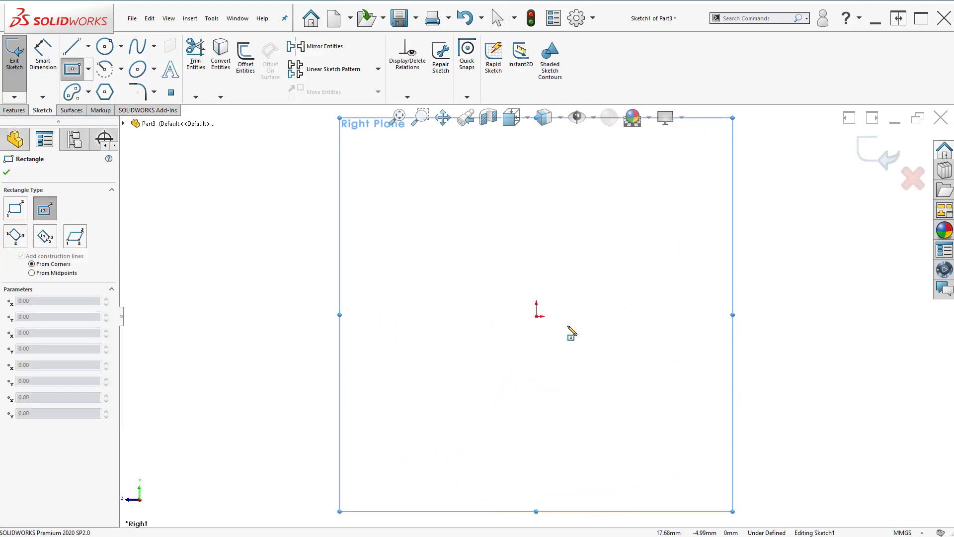
pyautogui.click(537, 316)
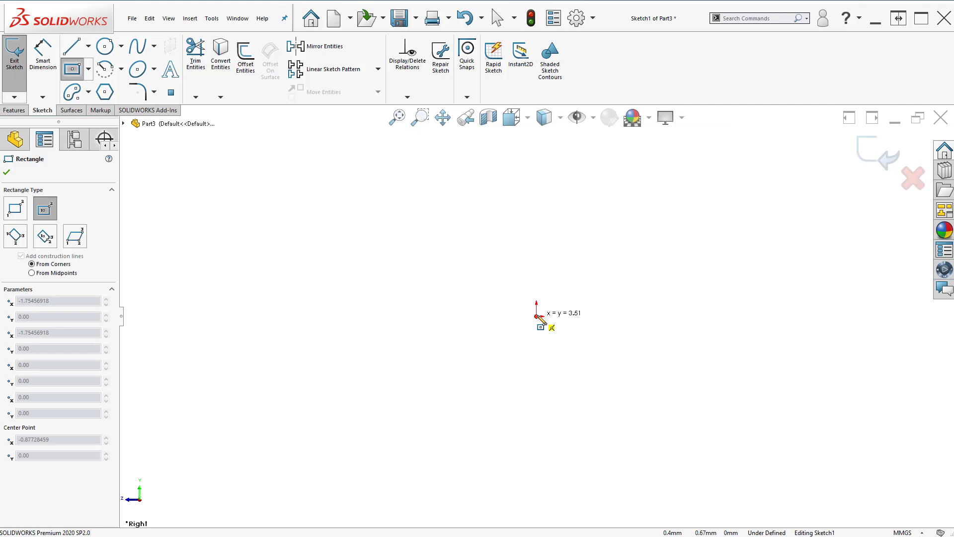
pyautogui.click(429, 270)
# Step: Dimension the rectangle 20 mm tall and 70 mm wide
pyautogui.click(43, 55)
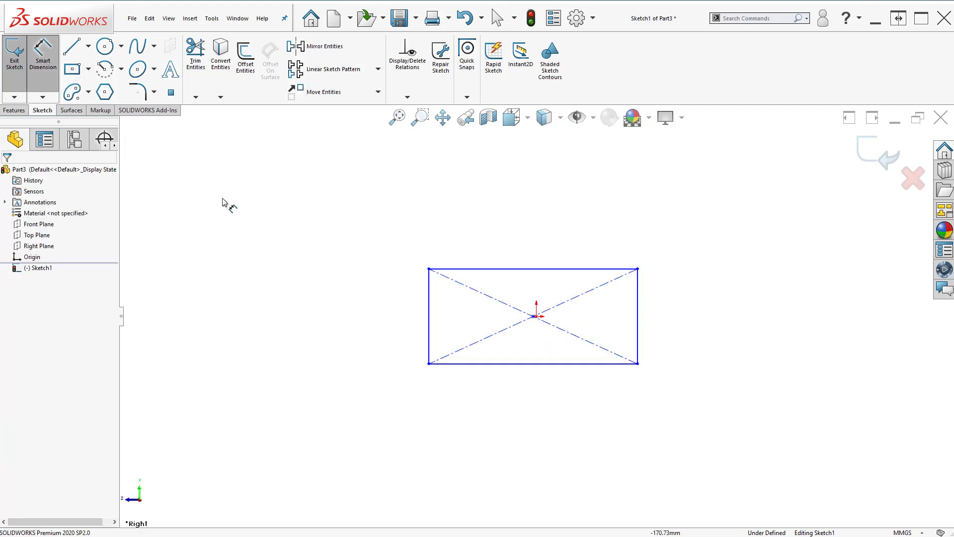
pyautogui.click(428, 305)
pyautogui.click(399, 306)
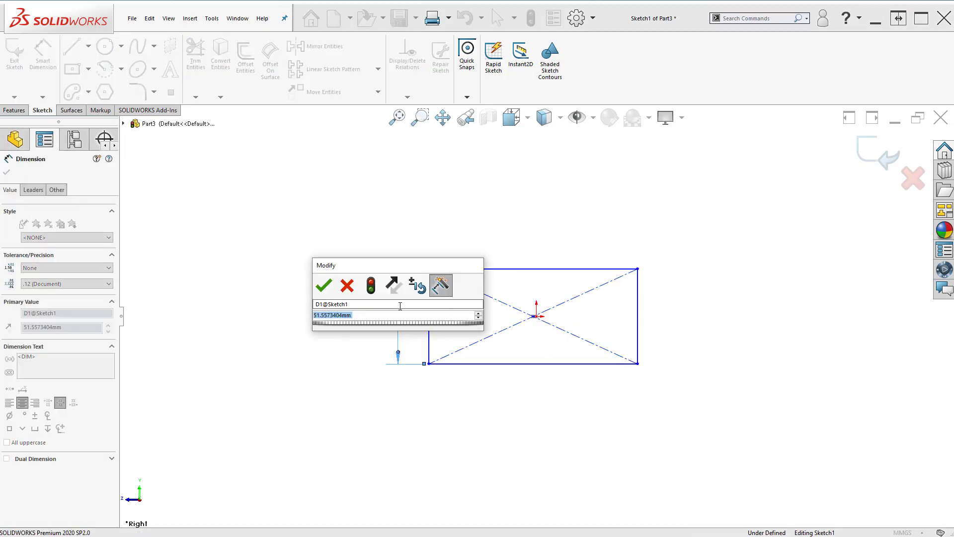
pyautogui.write('20')
pyautogui.press('Return')
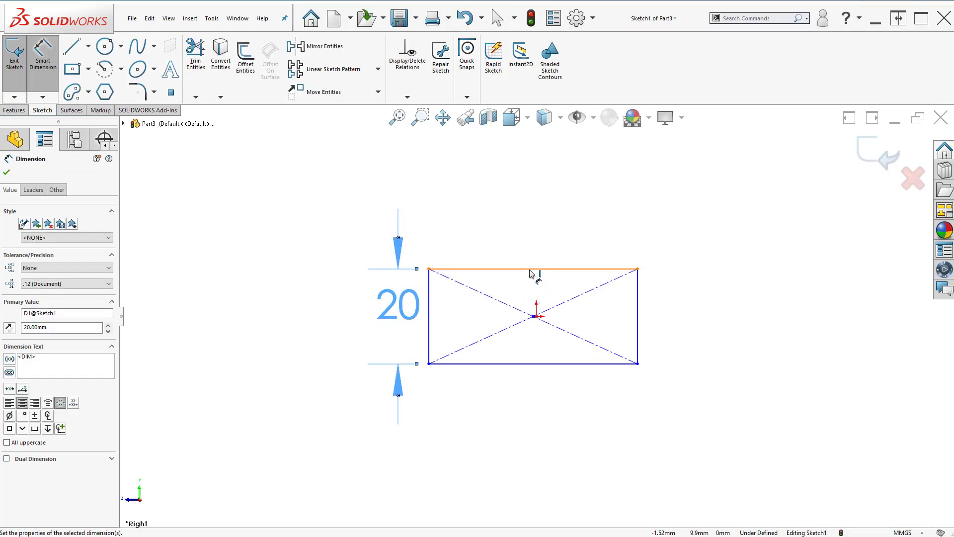
pyautogui.click(530, 273)
pyautogui.click(528, 244)
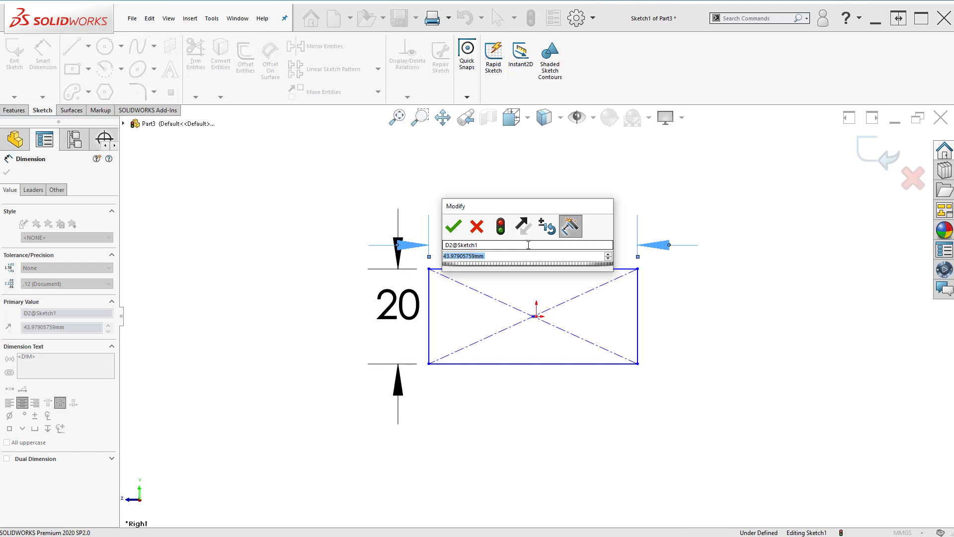
pyautogui.click(452, 226)
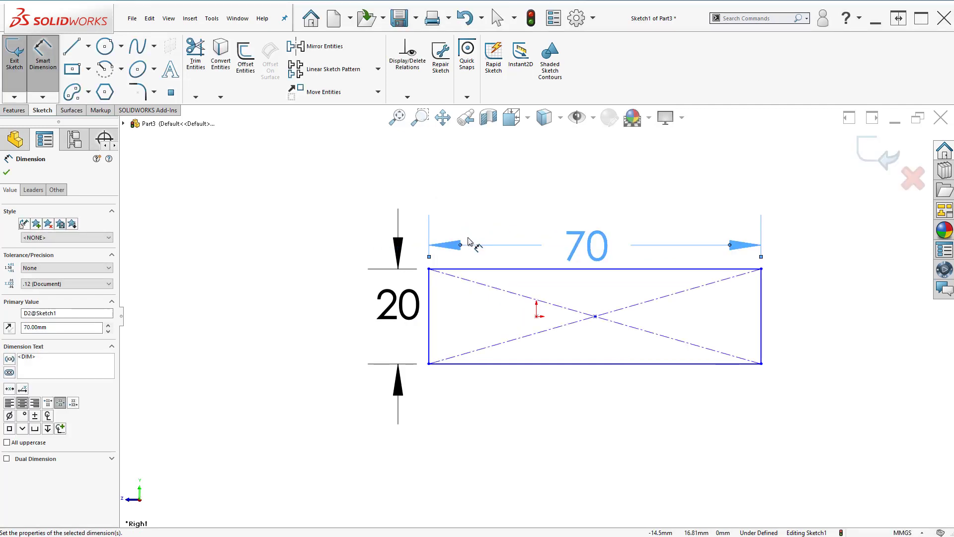
pyautogui.click(6, 172)
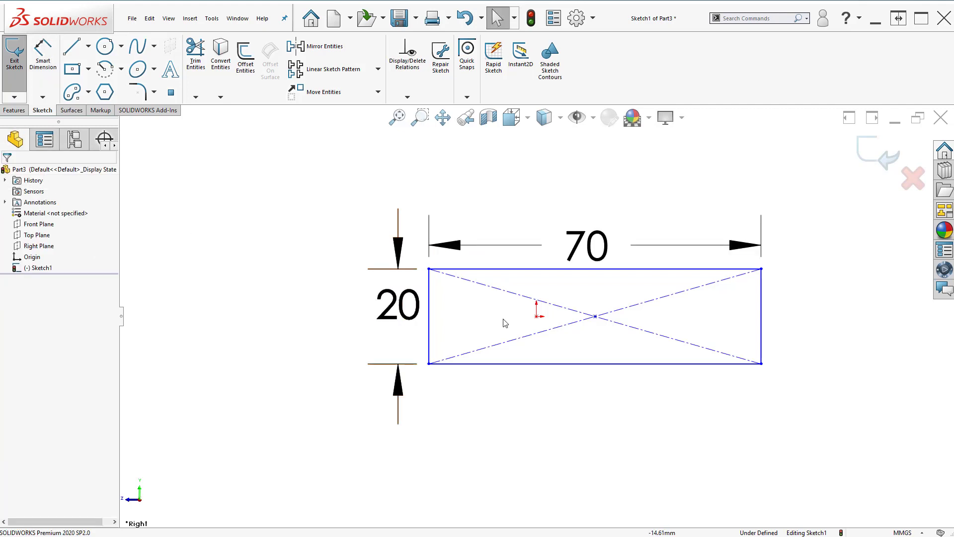
# Step: Make the rectangle's centre point coincident with the origin and exit Sketch1
pyautogui.click(595, 317)
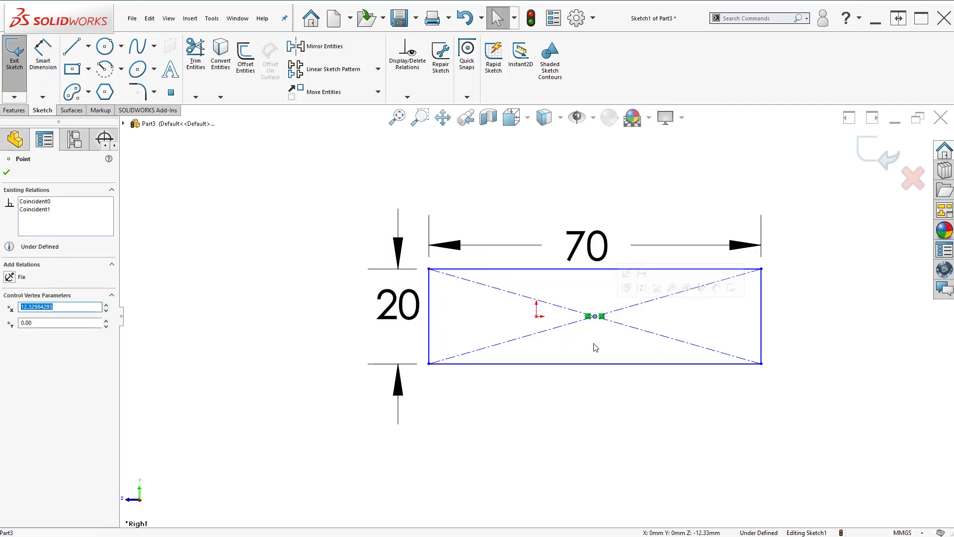
pyautogui.keyDown('ctrl'); pyautogui.click(537, 317); pyautogui.keyUp('ctrl')
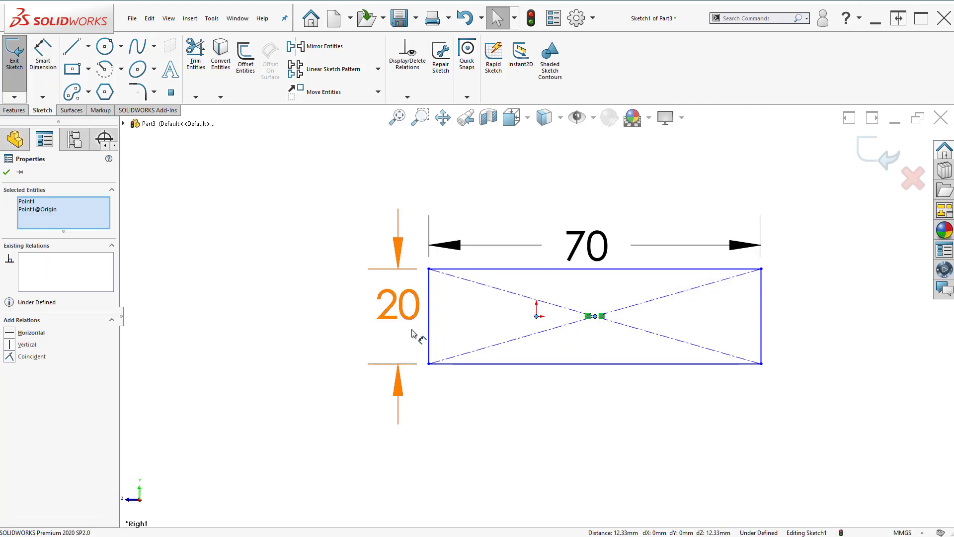
pyautogui.click(20, 357)
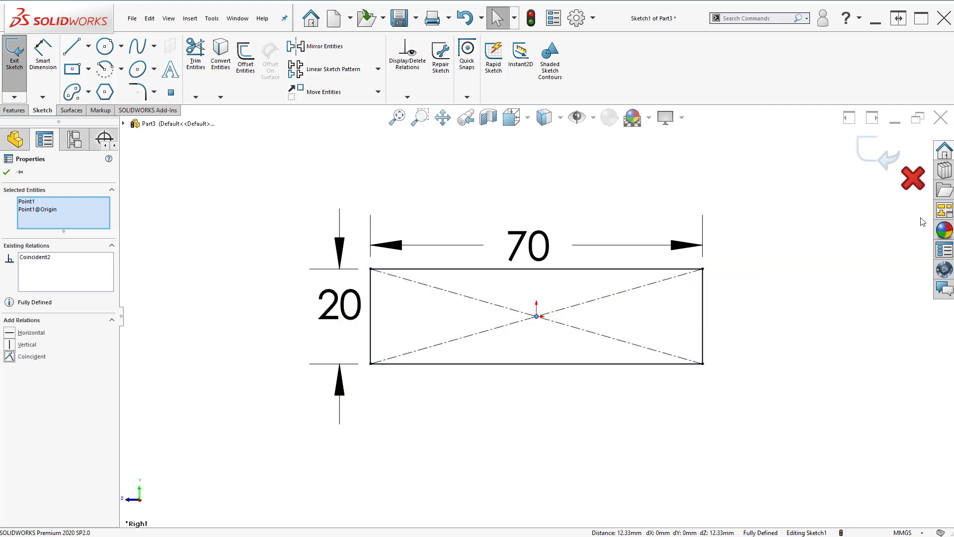
pyautogui.click(885, 161)
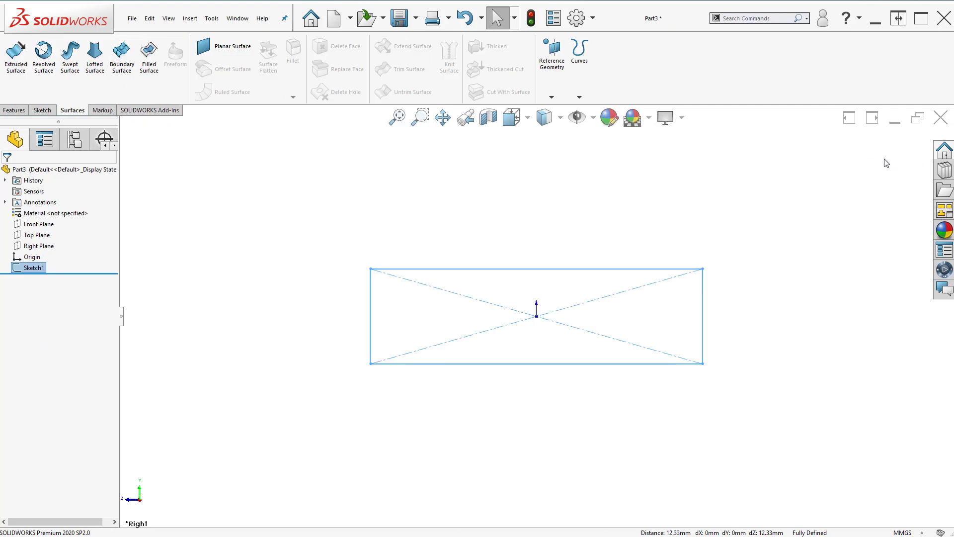
# Step: Extrude Sketch1 42 mm into a solid rectangular block
pyautogui.click(15, 109)
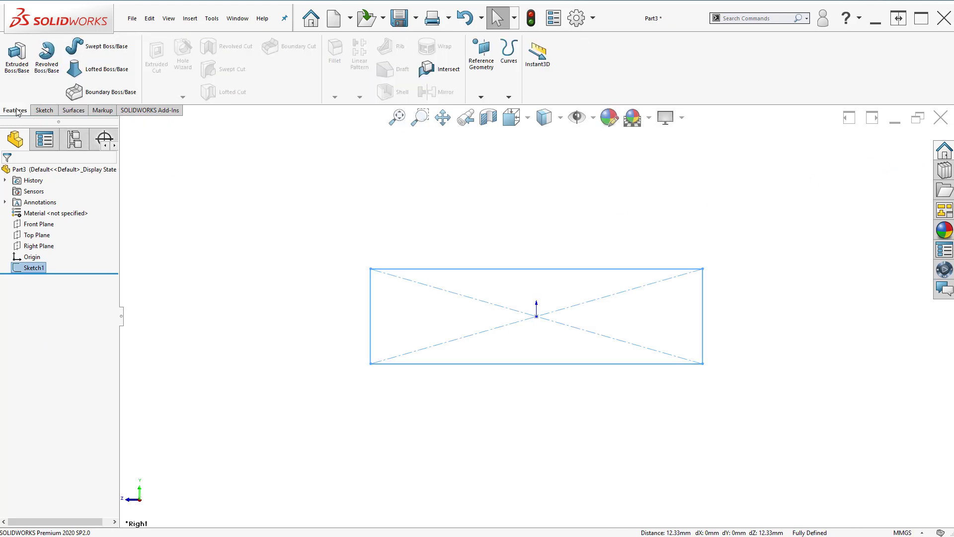
pyautogui.click(17, 52)
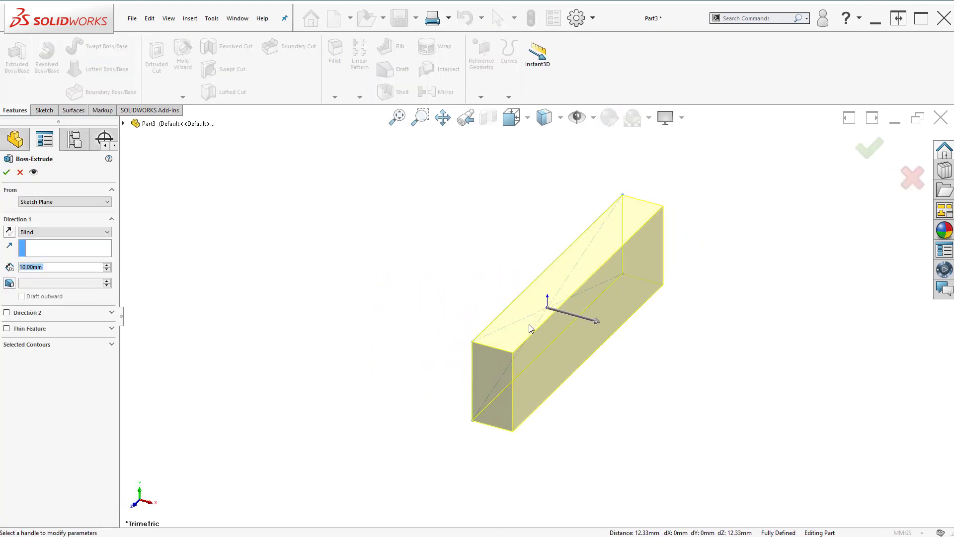
pyautogui.click(594, 321)
pyautogui.click(376, 291)
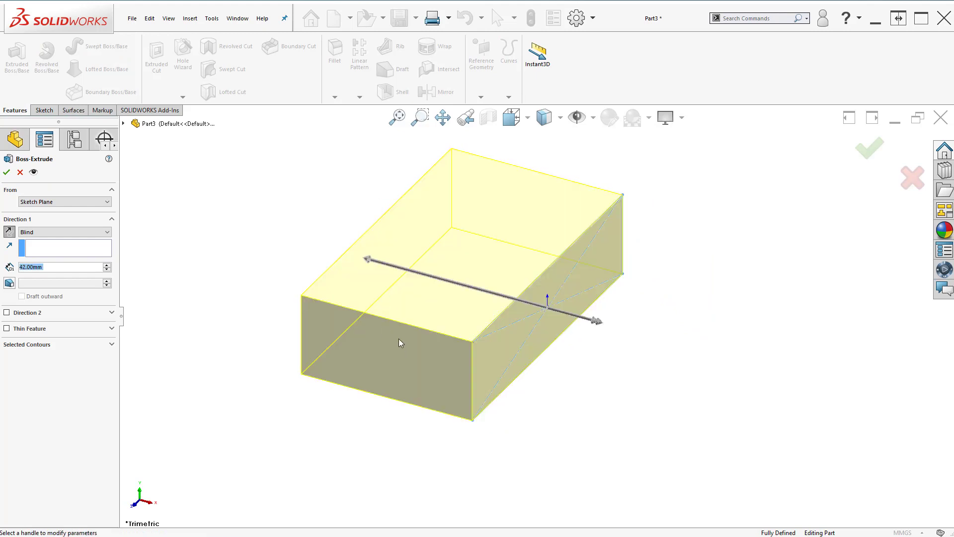
pyautogui.click(7, 172)
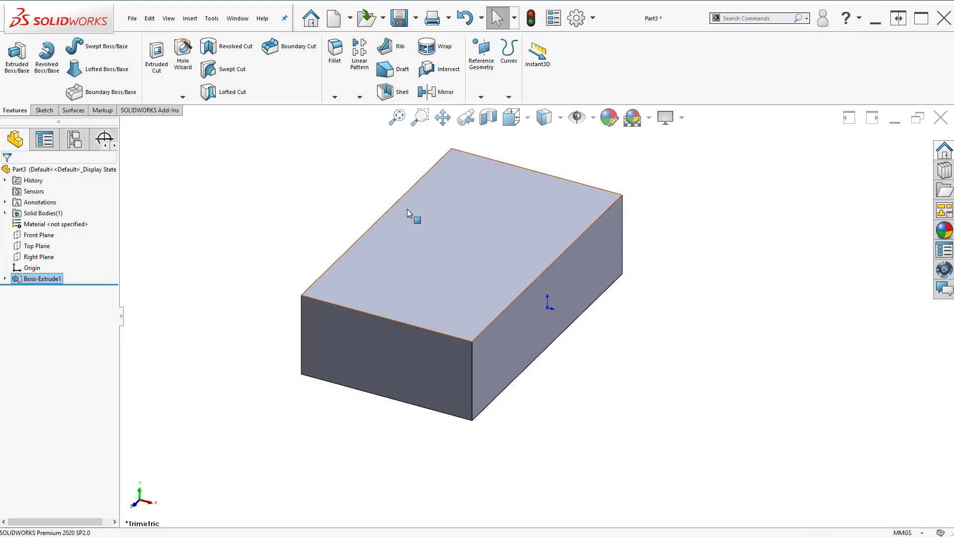
pyautogui.scroll(5, 572, 291)
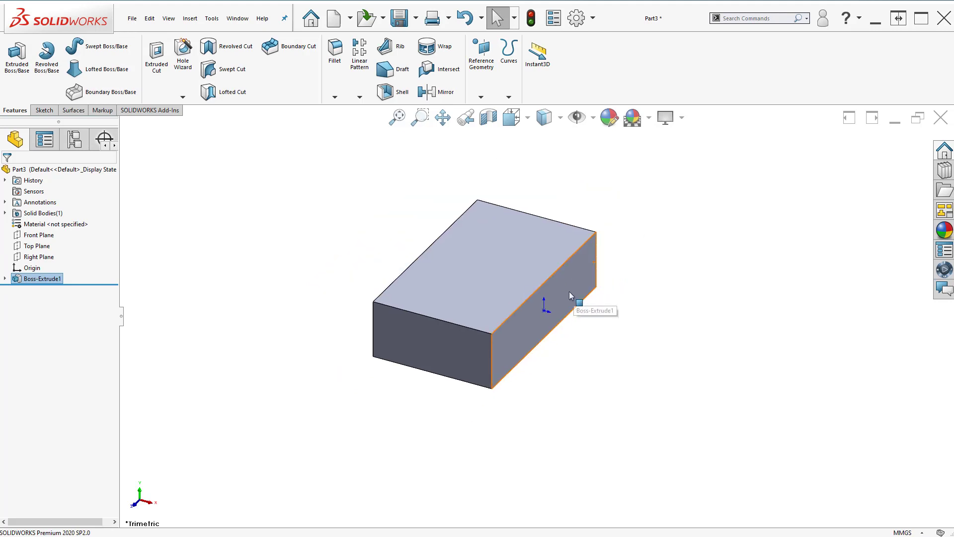
pyautogui.click(442, 118)
pyautogui.moveTo(517, 266); pyautogui.dragTo(313, 217)
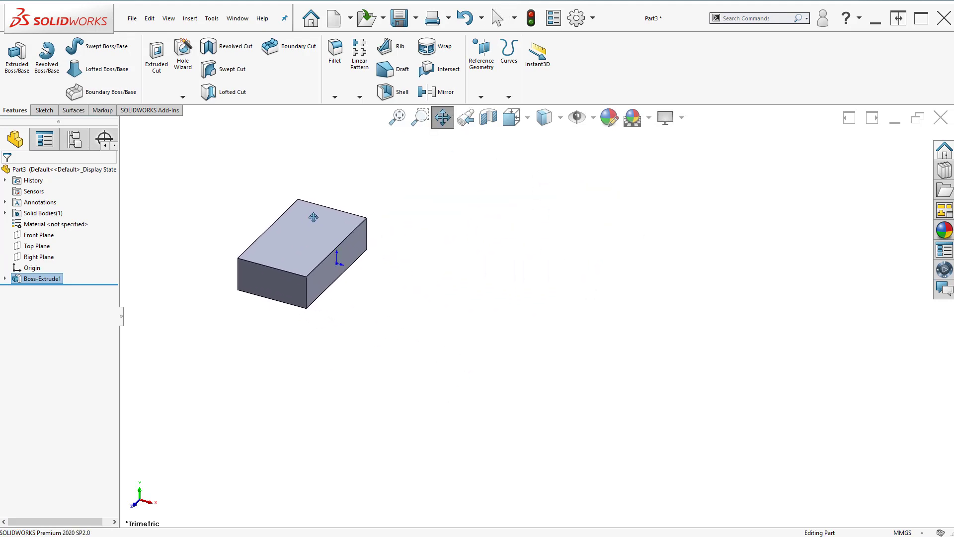
pyautogui.click(442, 119)
# Step: Create Plane1 offset 150 mm from the block's end face
pyautogui.click(211, 19)
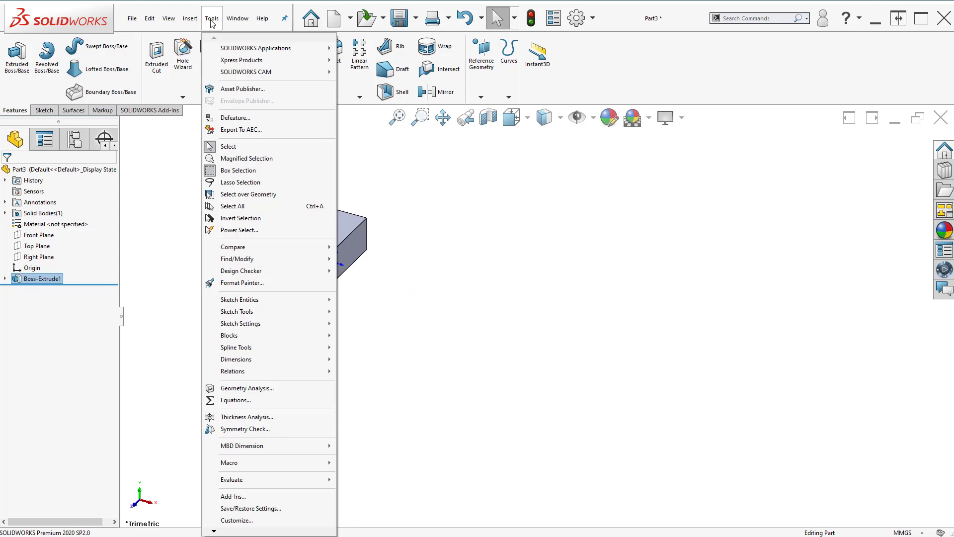
pyautogui.moveTo(190, 18)
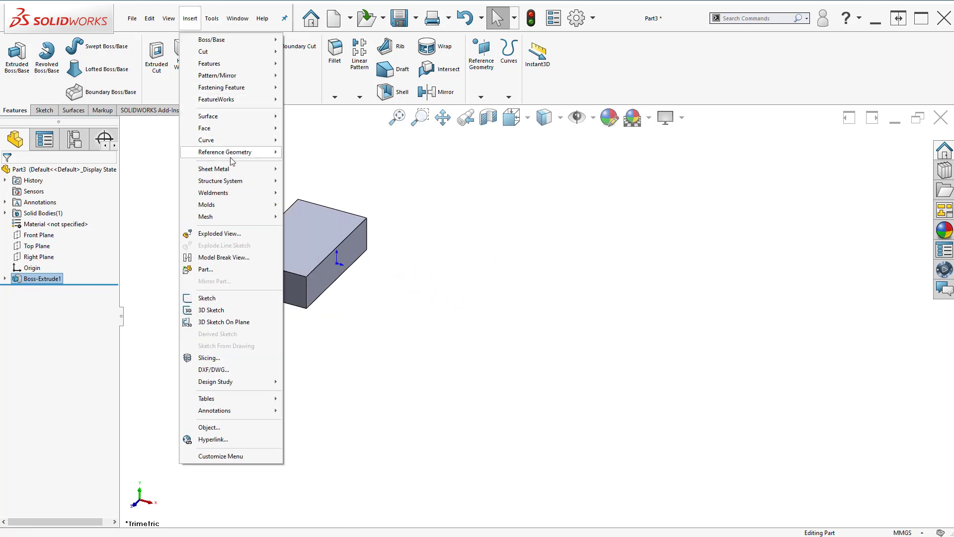
pyautogui.moveTo(234, 156)
pyautogui.click(303, 152)
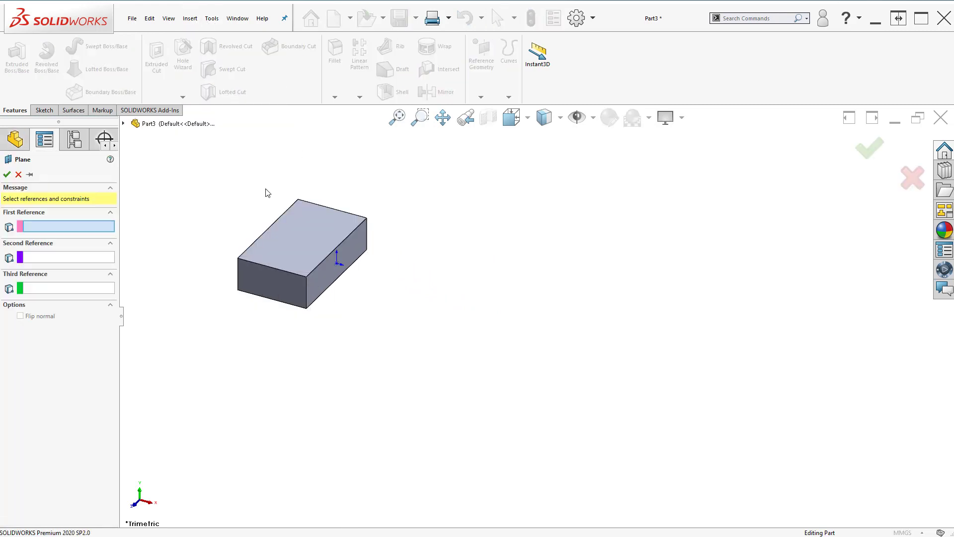
pyautogui.click(328, 281)
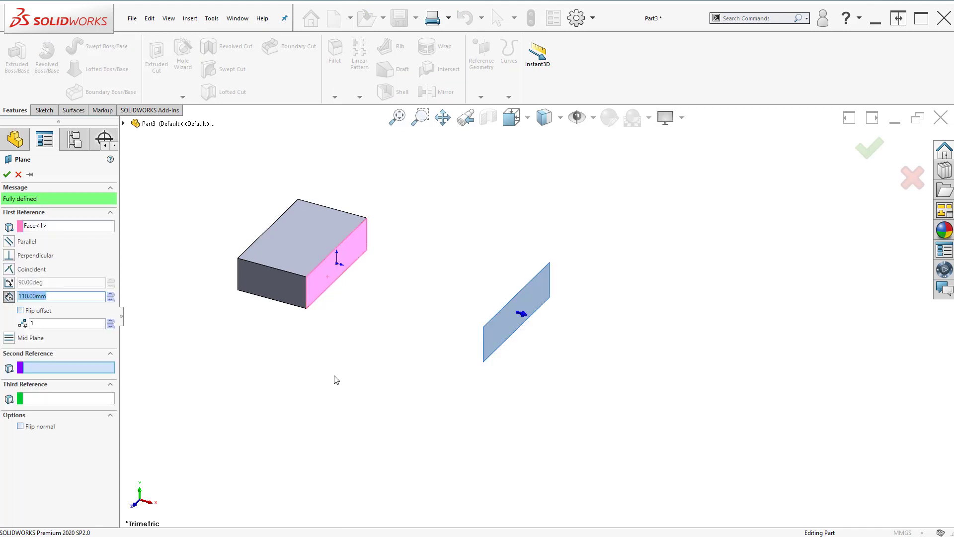
pyautogui.click(110, 294)
pyautogui.click(110, 295)
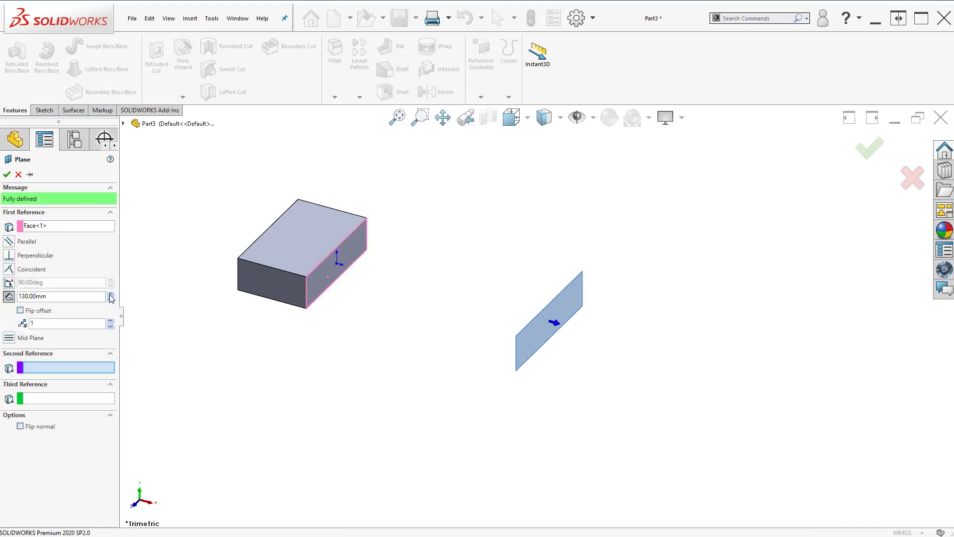
pyautogui.click(110, 294)
pyautogui.click(110, 294)
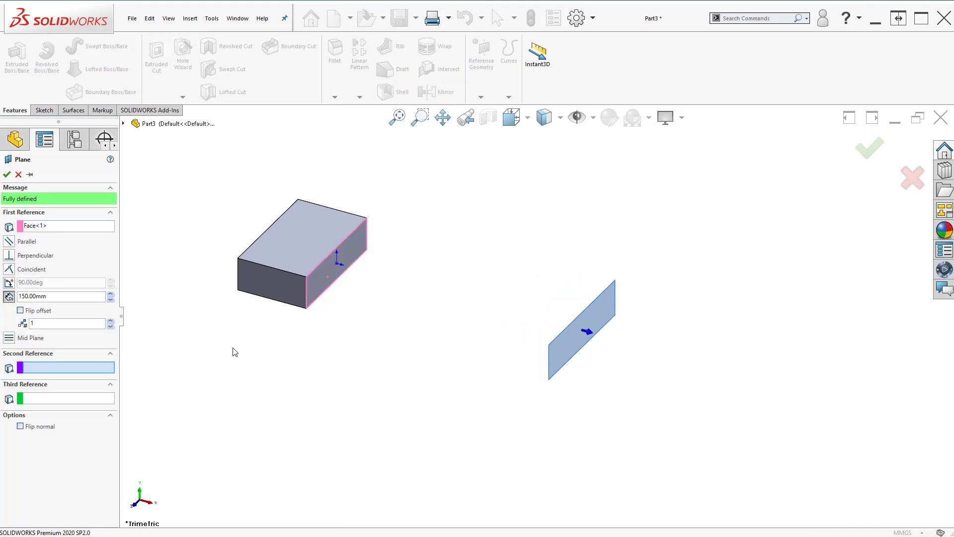
pyautogui.click(7, 175)
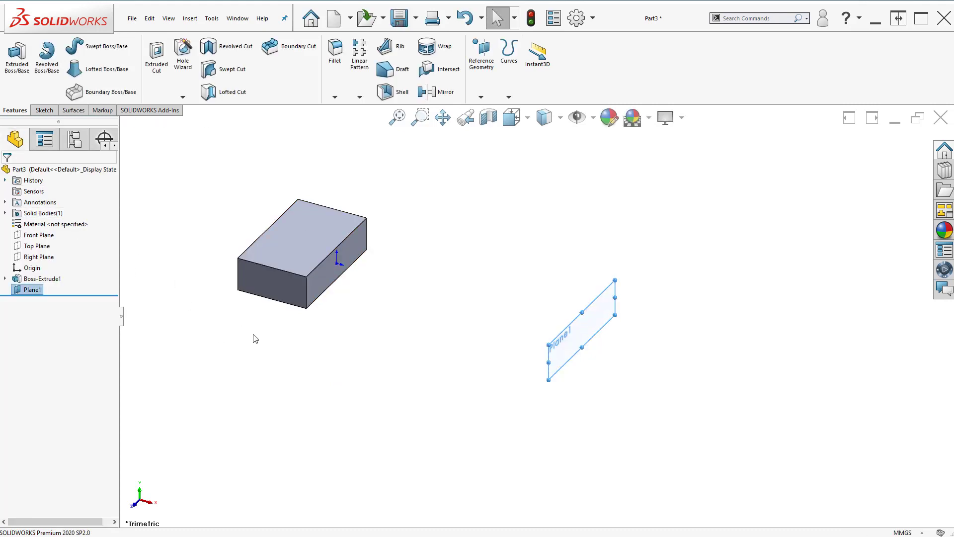
# Step: Open a sketch on Plane1, view it square-on, and draw a tall center rectangle at the origin
pyautogui.rightClick(33, 290)
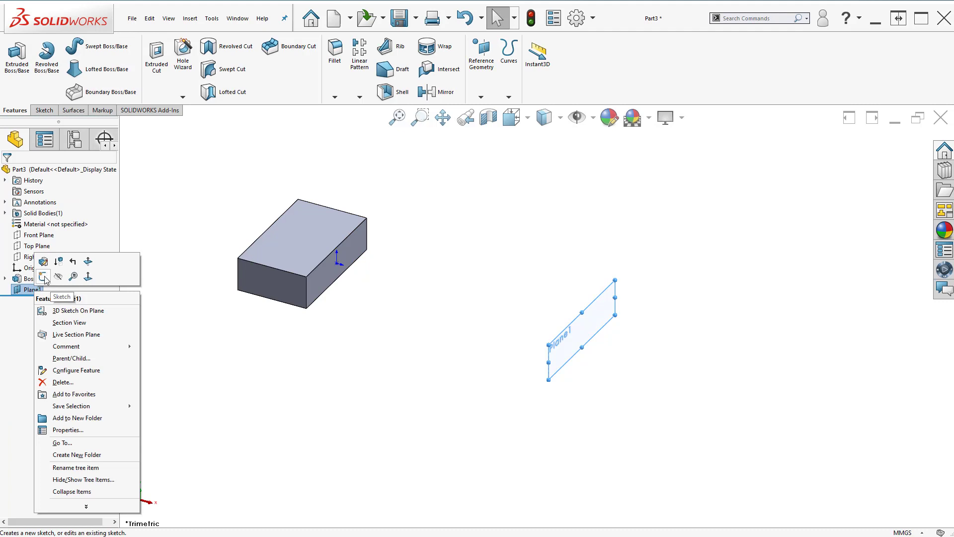
pyautogui.click(44, 276)
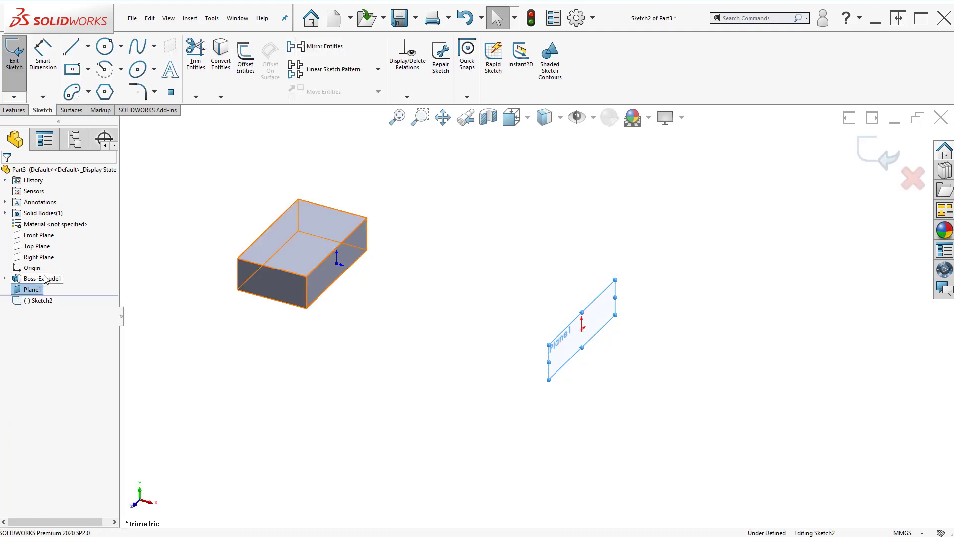
pyautogui.rightClick(44, 304)
pyautogui.click(68, 289)
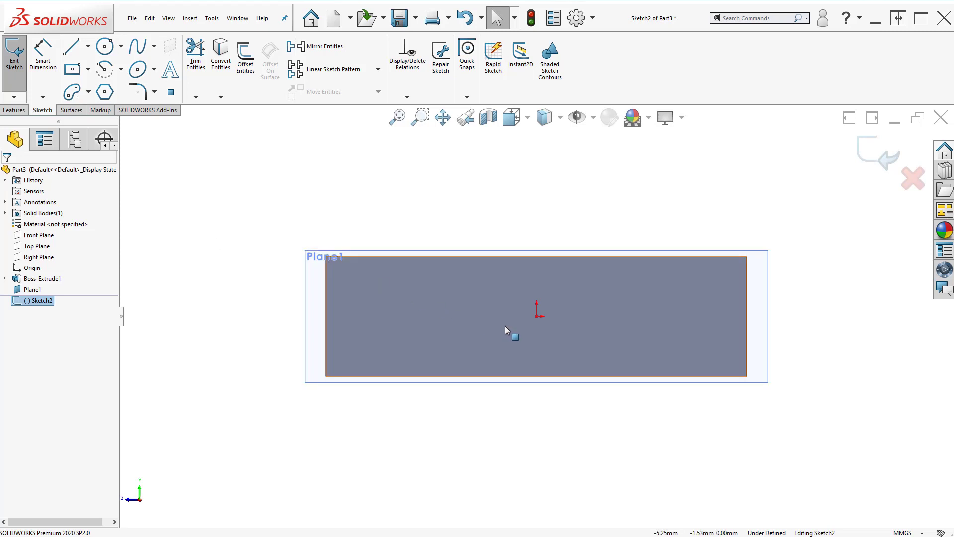
pyautogui.press('z')
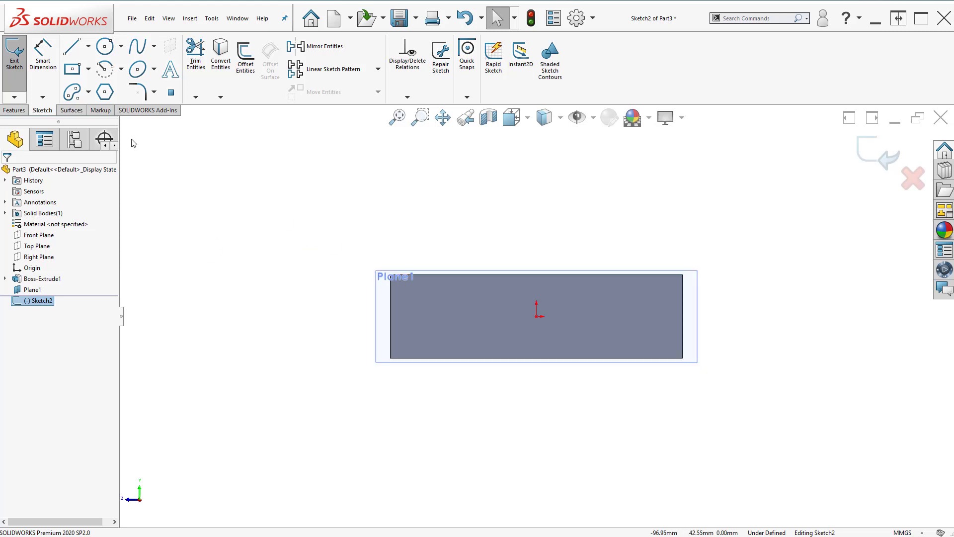
pyautogui.click(72, 68)
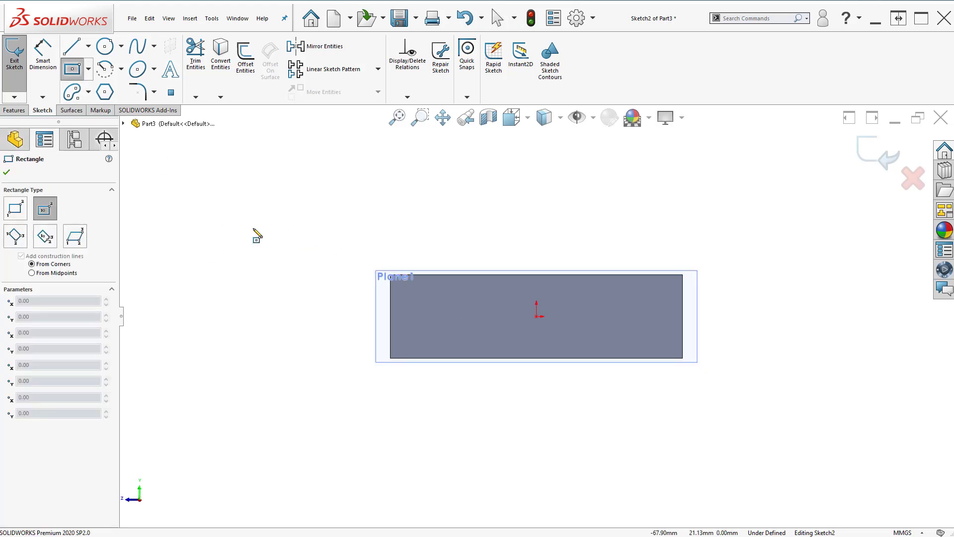
pyautogui.click(536, 316)
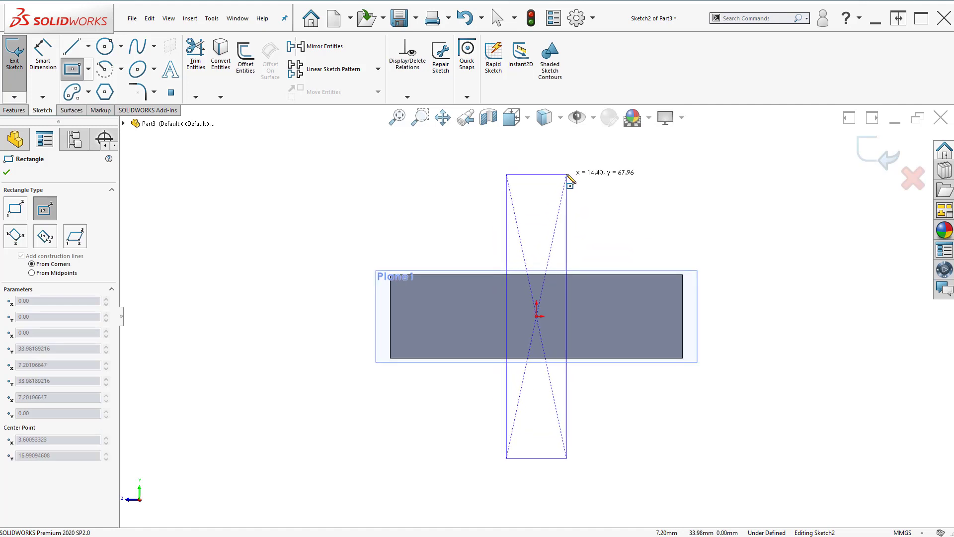
pyautogui.click(566, 174)
# Step: Dimension the rectangle 20 mm wide and 70 mm tall, then exit the sketch
pyautogui.click(43, 53)
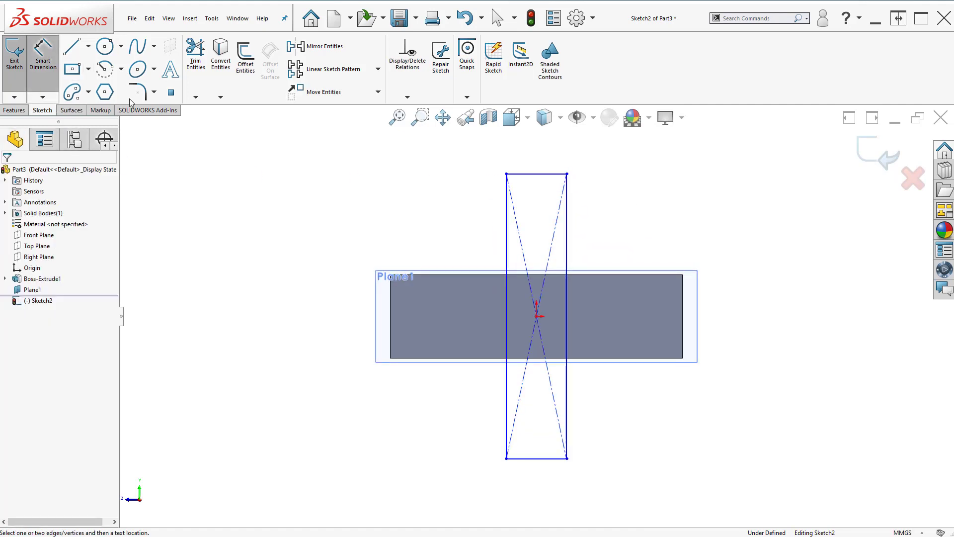
pyautogui.click(536, 175)
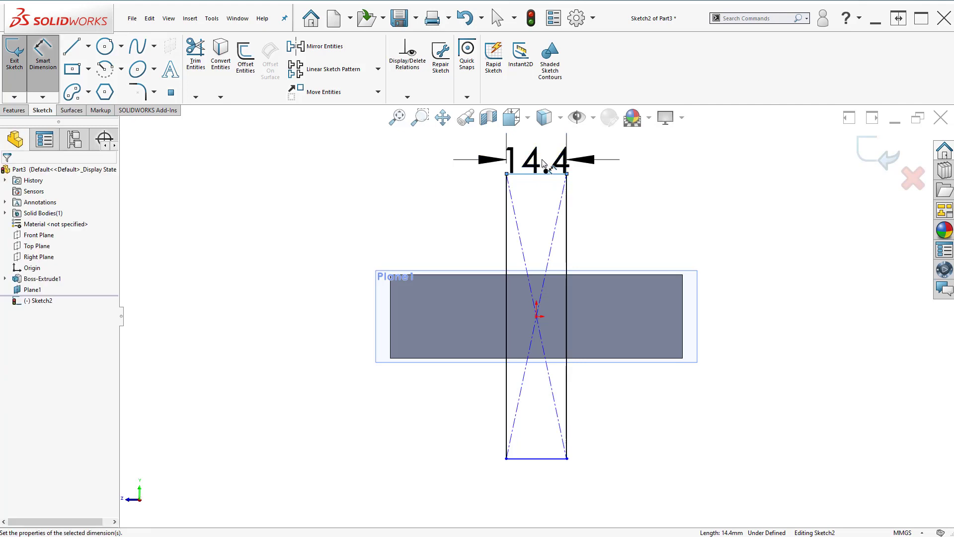
pyautogui.click(543, 159)
pyautogui.write('20')
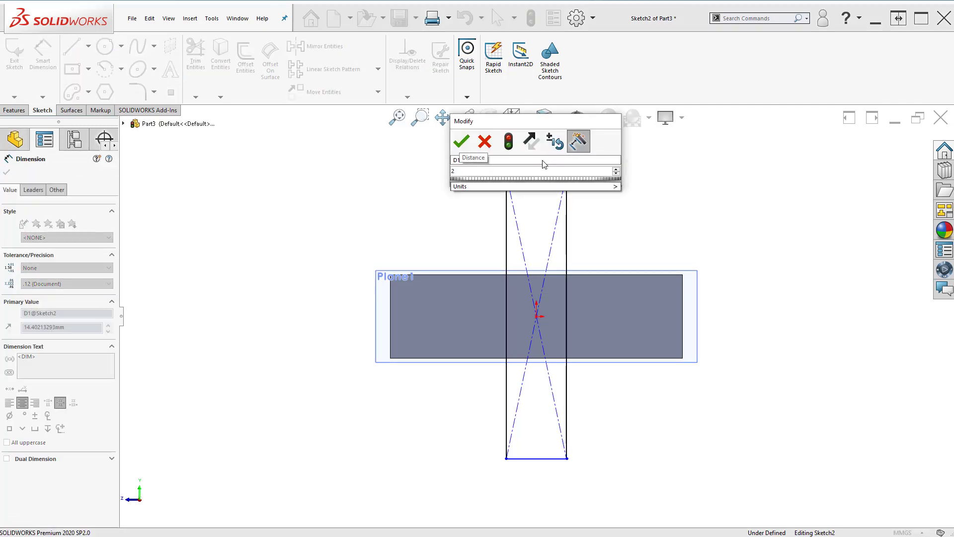
pyautogui.click(461, 143)
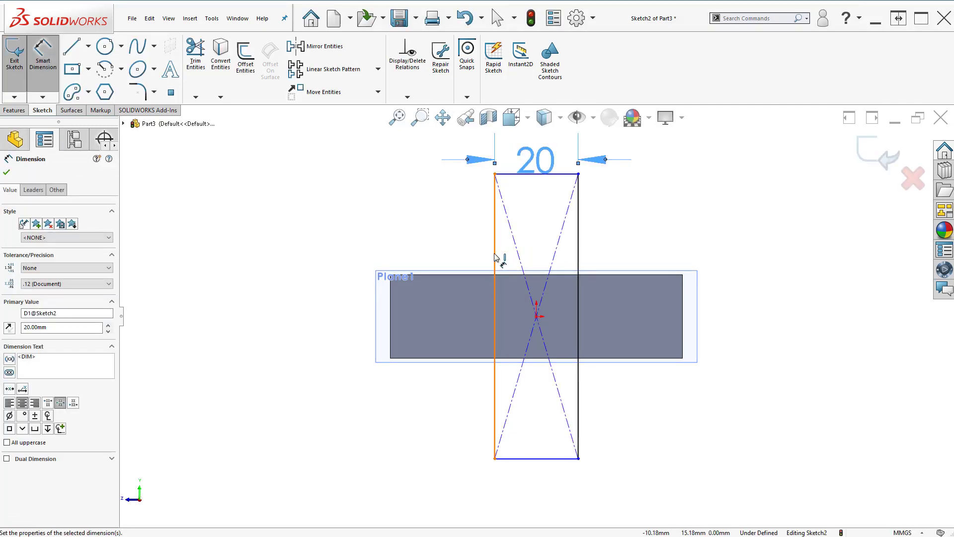
pyautogui.click(495, 258)
pyautogui.click(474, 252)
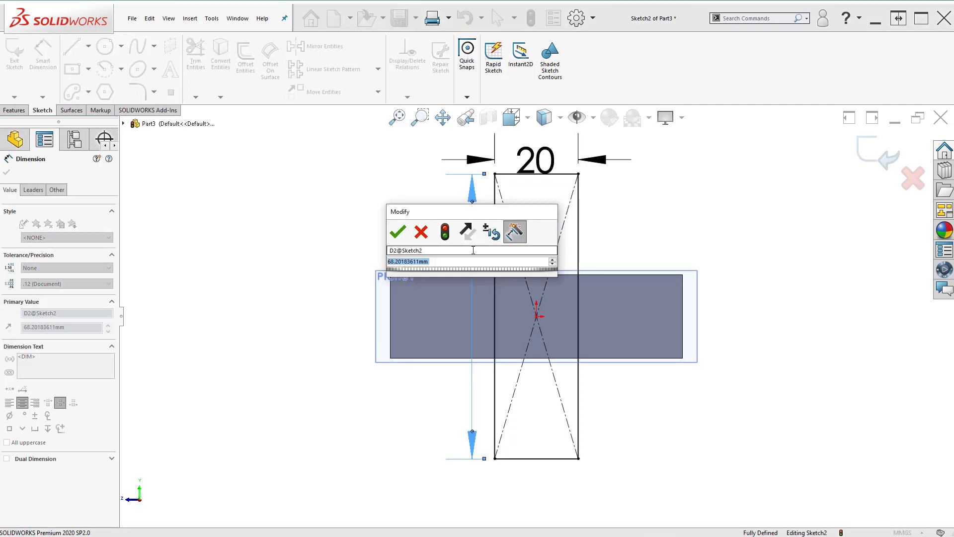
pyautogui.write('70')
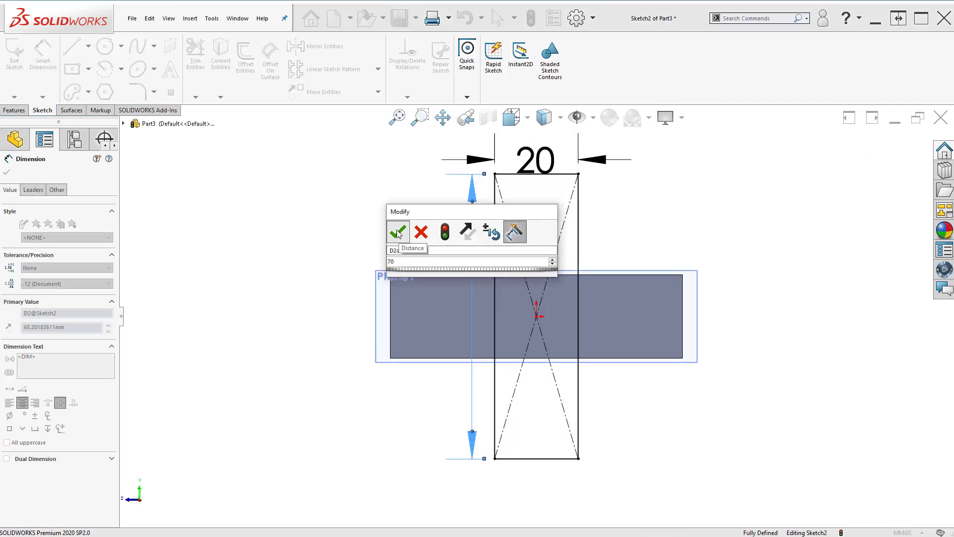
pyautogui.click(398, 232)
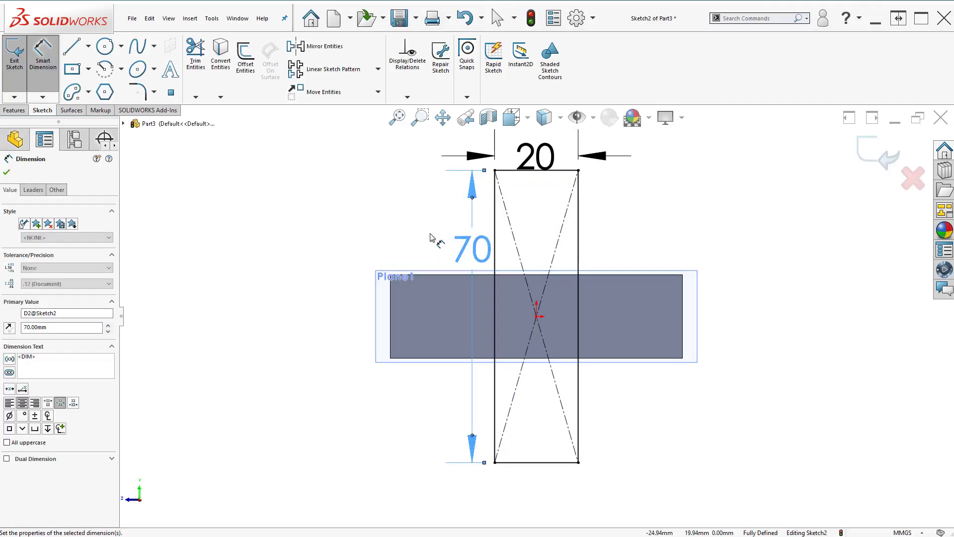
pyautogui.click(888, 160)
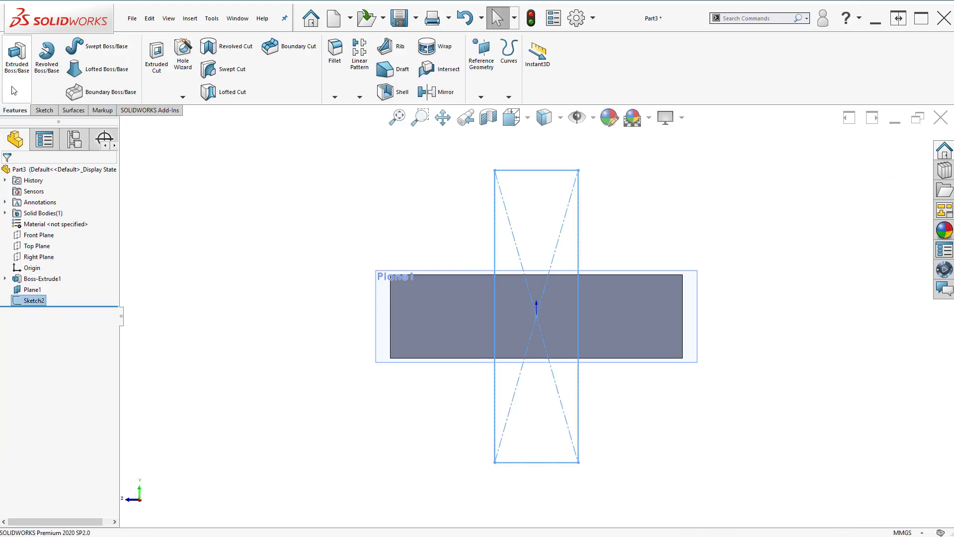
# Step: Extrude Sketch2 42 mm into a second block and hide Plane1
pyautogui.click(16, 66)
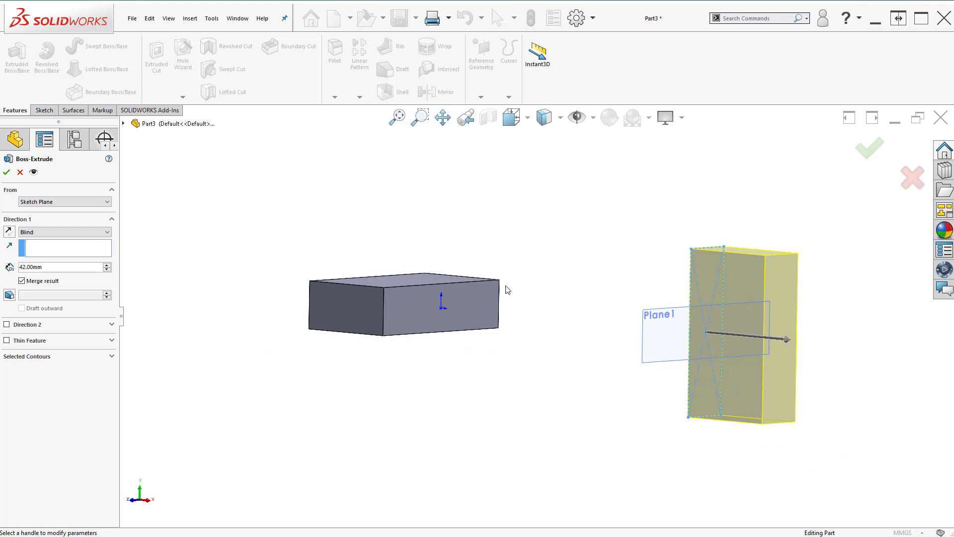
pyautogui.click(7, 171)
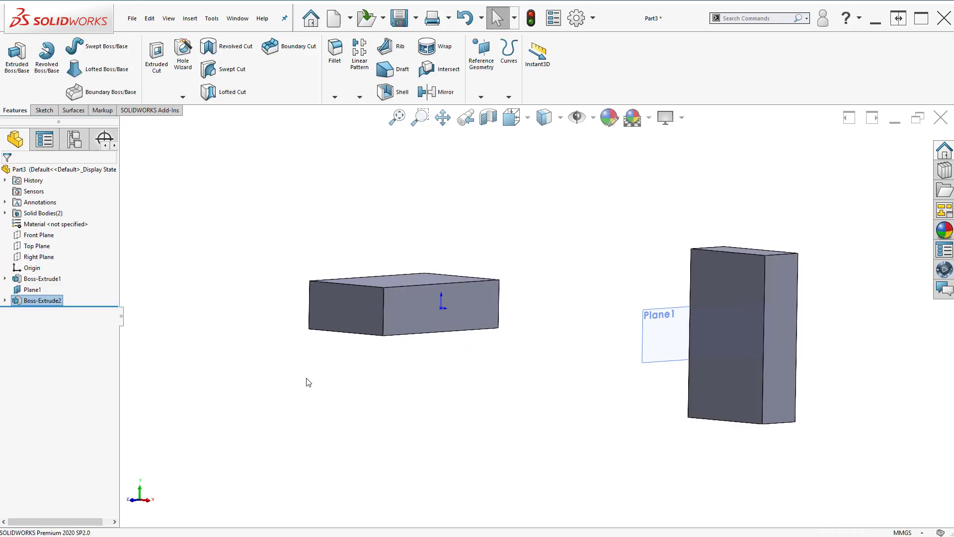
pyautogui.rightClick(33, 290)
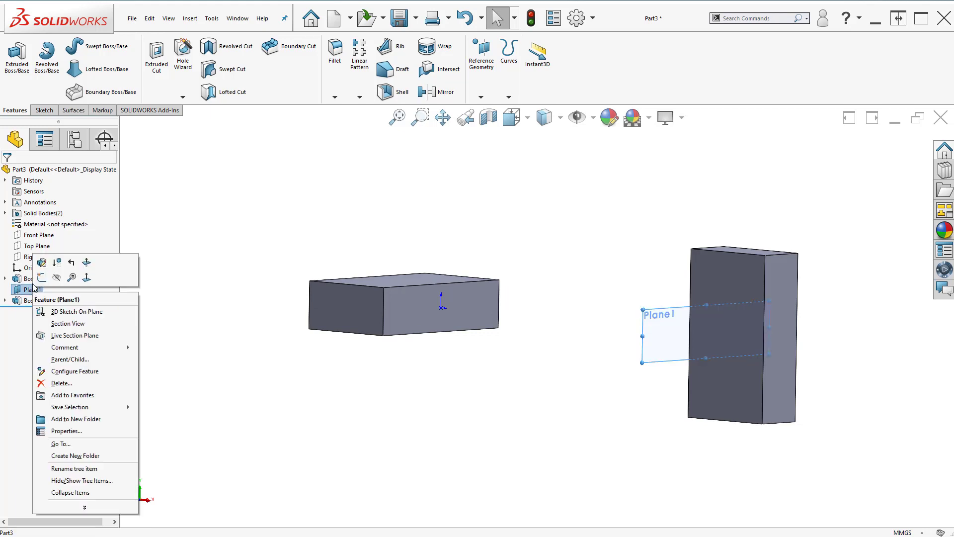
pyautogui.click(59, 281)
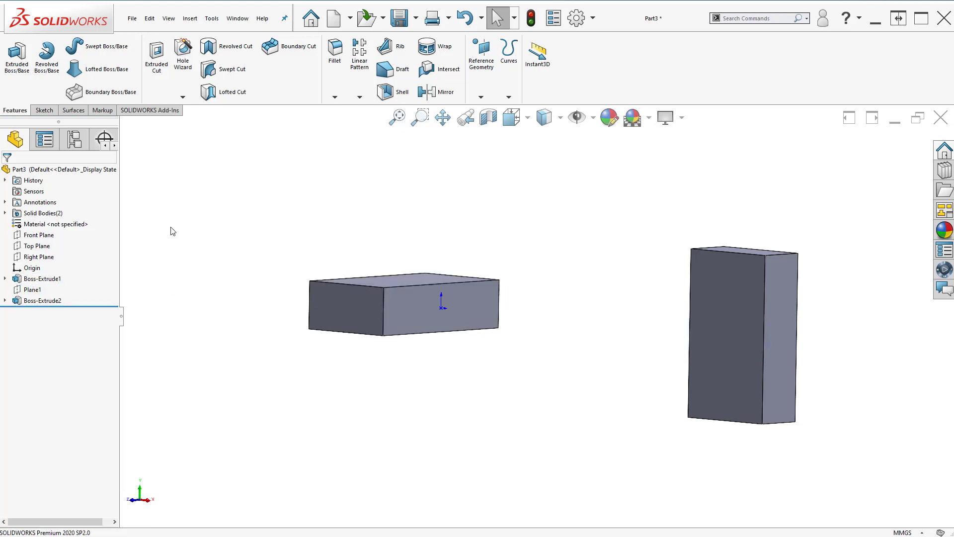
# Step: Start a Lofted Surface with one face of each block as profiles, showing Start/End Constraints
pyautogui.click(81, 114)
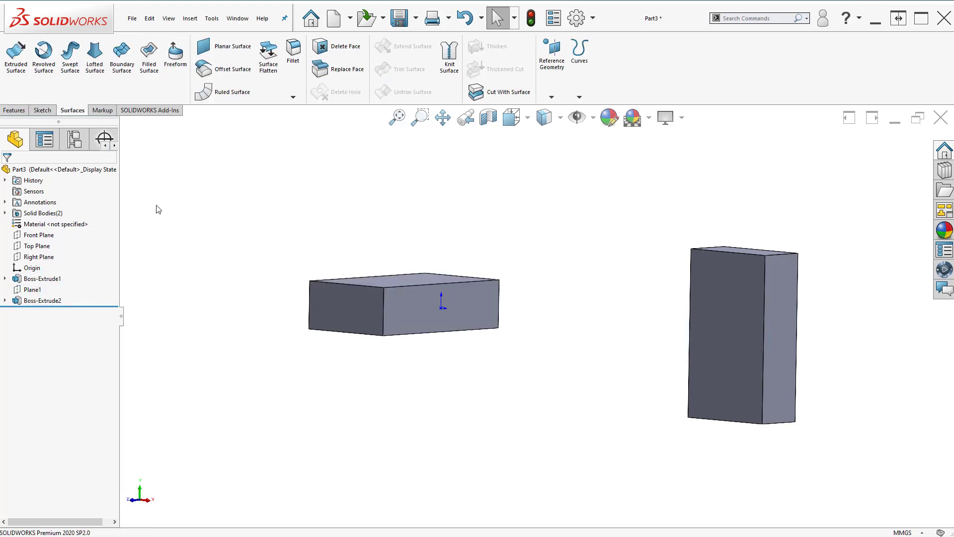
pyautogui.click(96, 56)
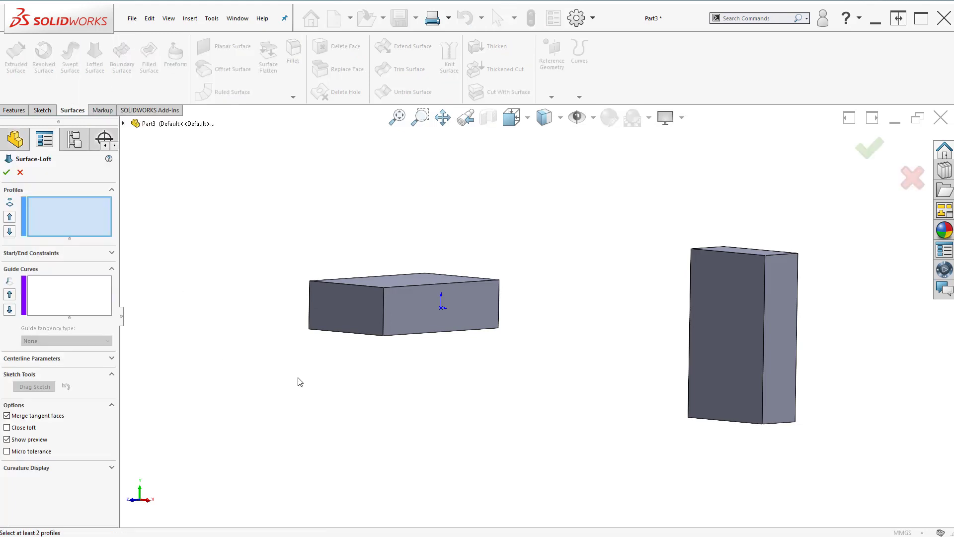
pyautogui.click(409, 314)
pyautogui.moveTo(452, 321); pyautogui.dragTo(596, 385, button='middle')
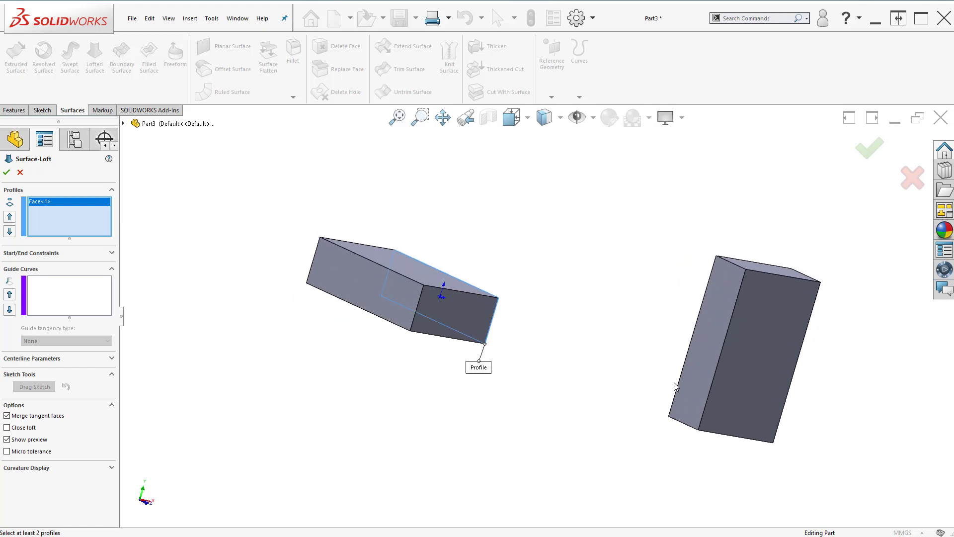
pyautogui.click(698, 381)
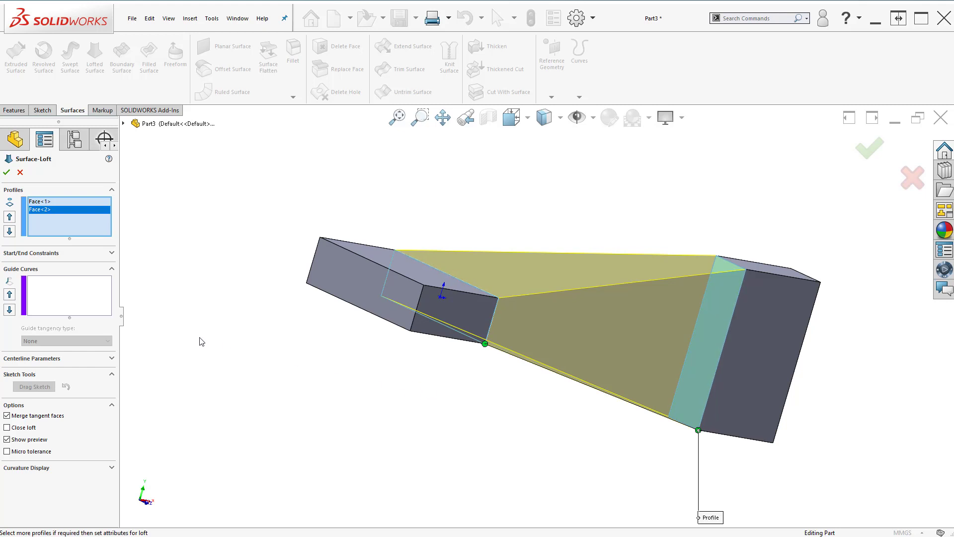
pyautogui.click(112, 253)
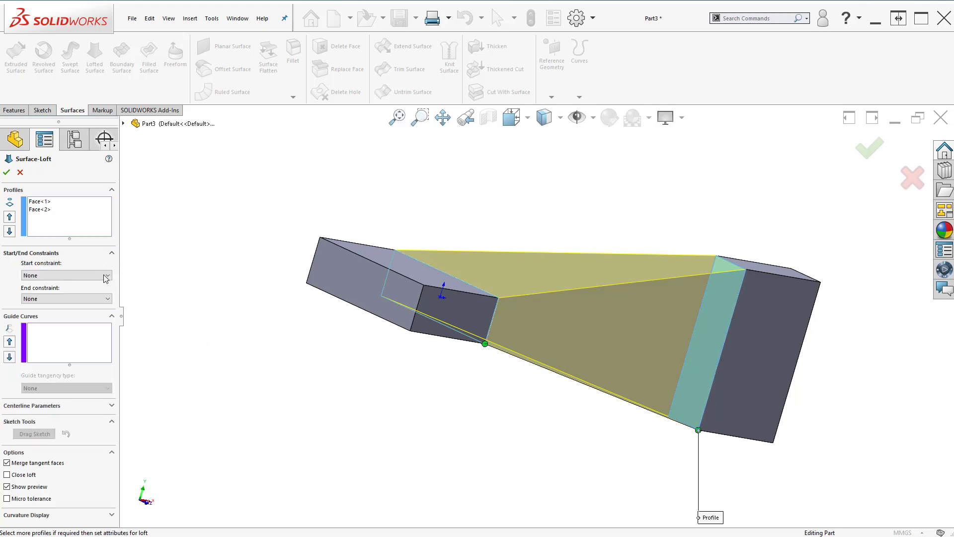
# Step: Set start and end constraints to Tangency To Face and move the connector to twist the loft
pyautogui.click(106, 277)
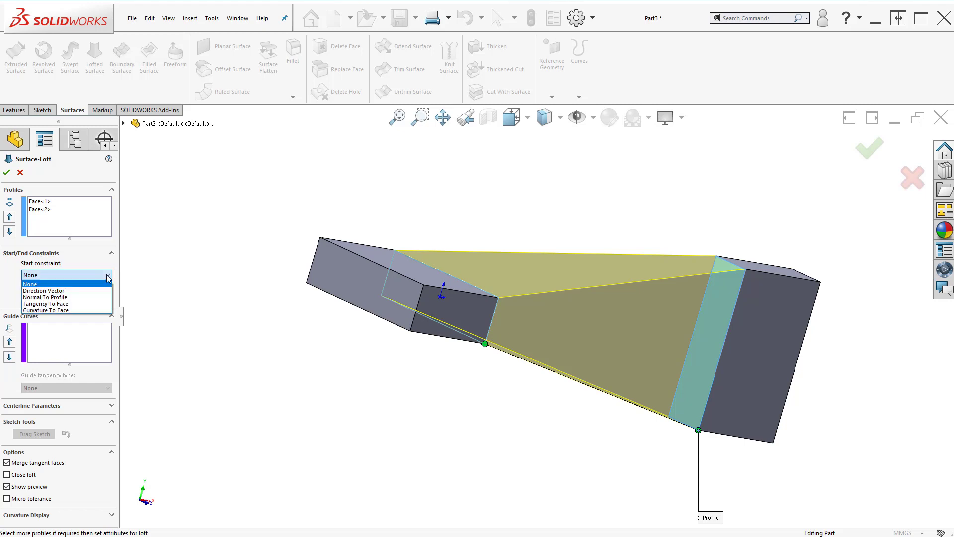
pyautogui.click(67, 304)
pyautogui.click(102, 340)
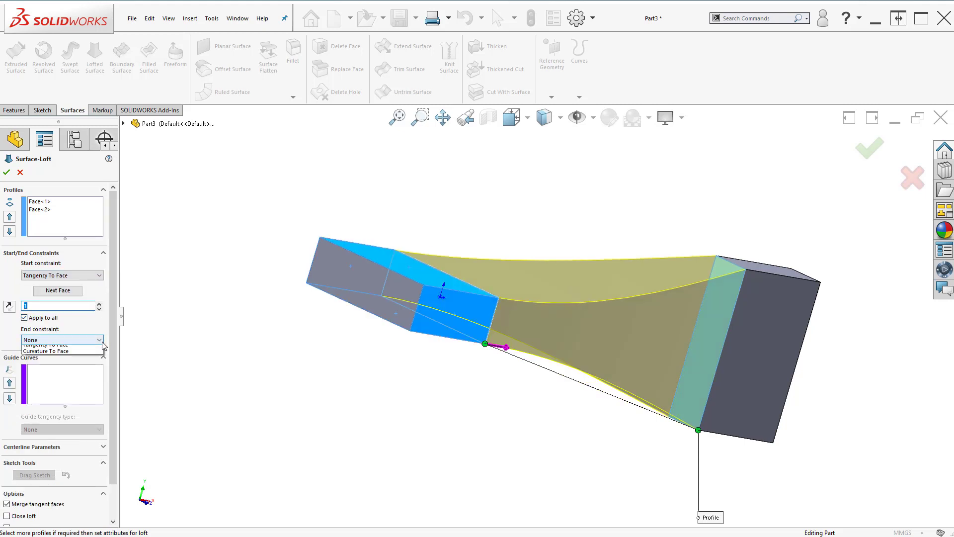
pyautogui.click(77, 370)
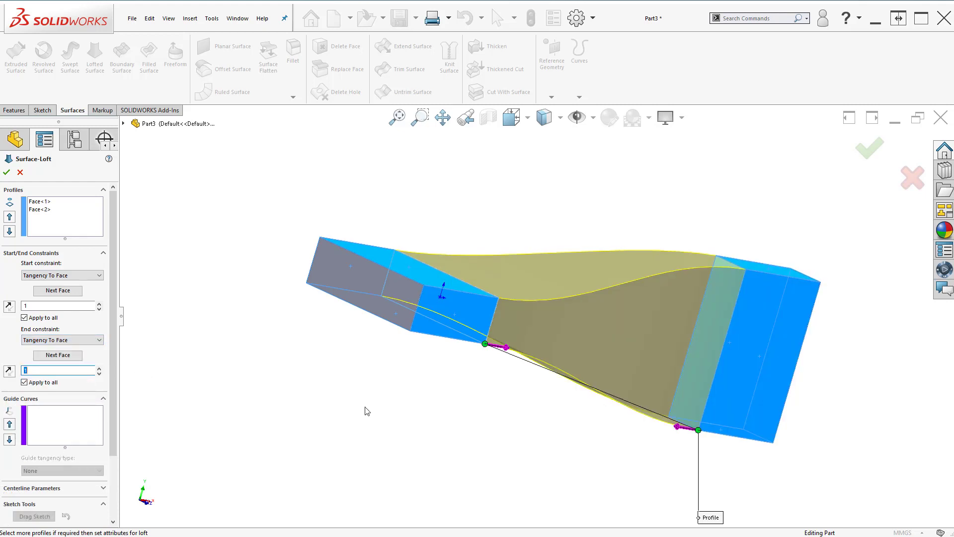
pyautogui.moveTo(698, 430); pyautogui.dragTo(724, 395)
pyautogui.moveTo(699, 318); pyautogui.dragTo(592, 341, button='middle')
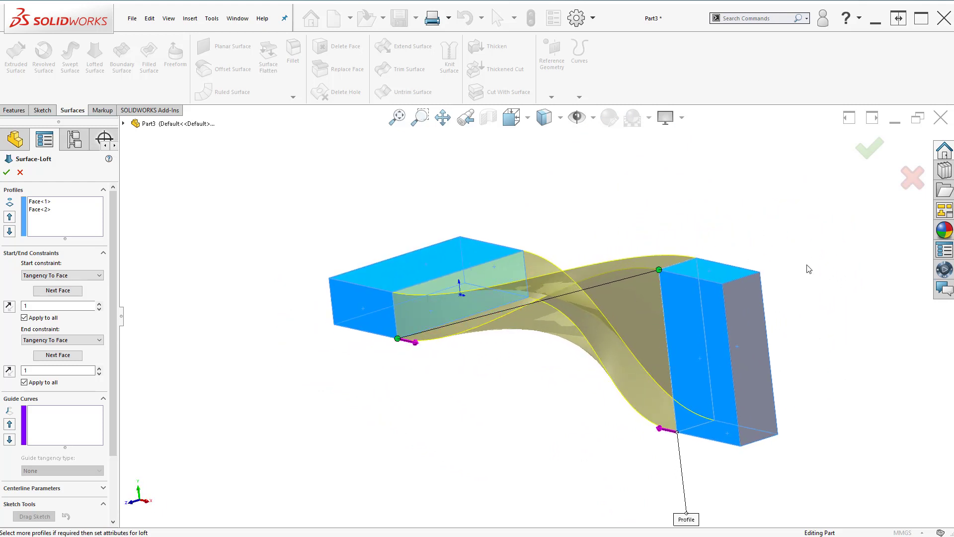
pyautogui.click(870, 148)
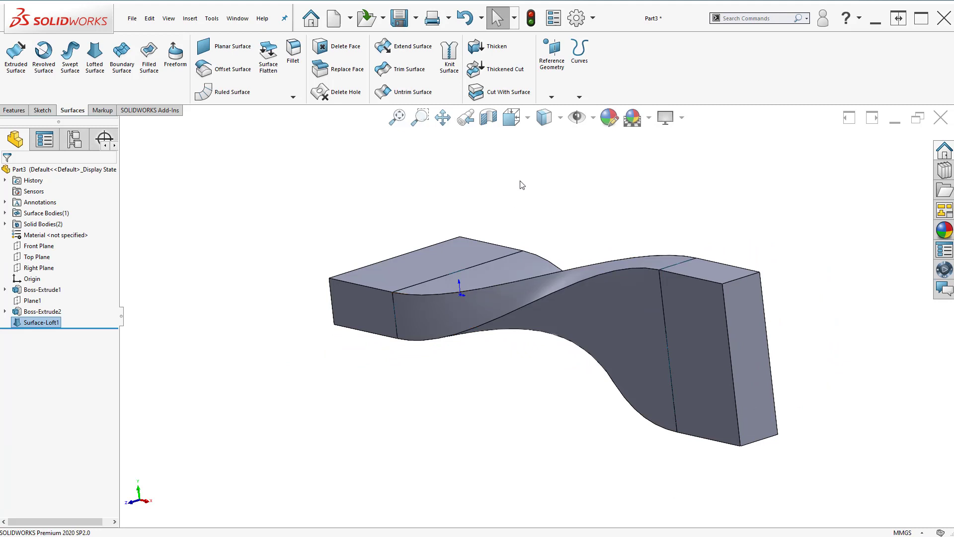
# Step: Edit Surface-Loft1 to set tangent lengths of 0.52 at the start and 0.32 at the end
pyautogui.click(511, 117)
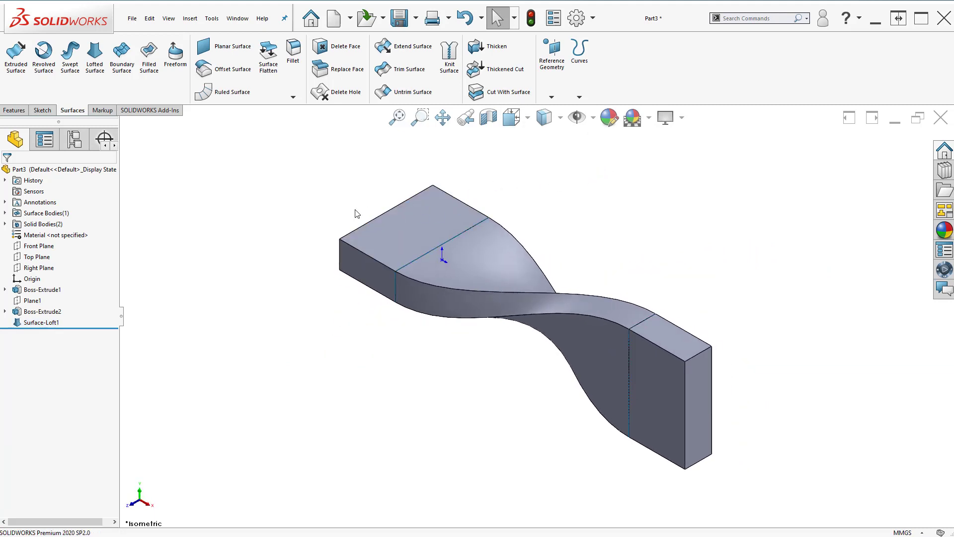
pyautogui.rightClick(60, 322)
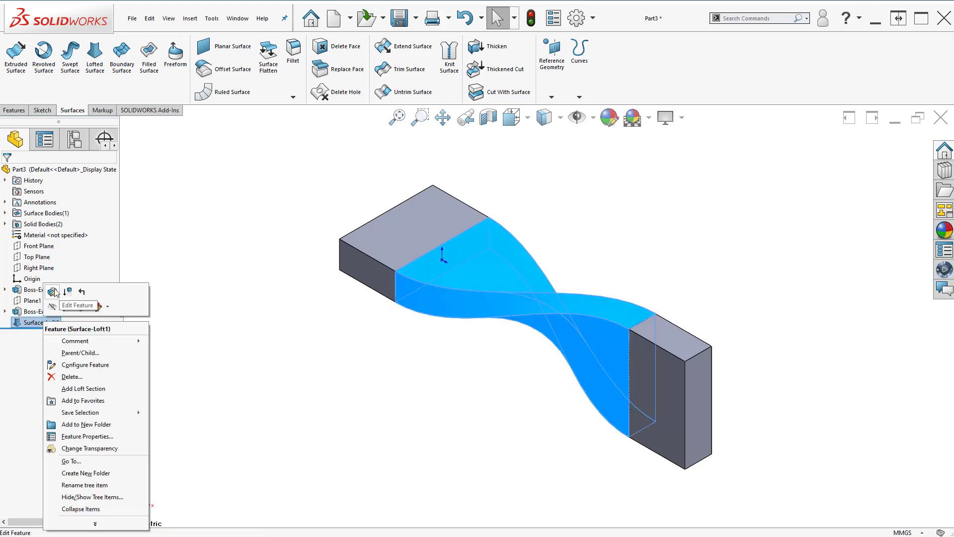
pyautogui.click(58, 293)
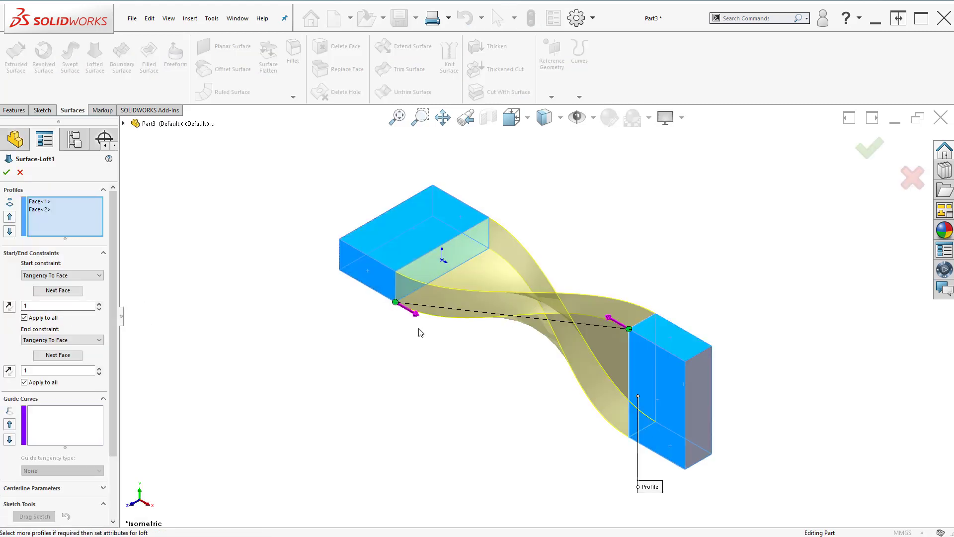
pyautogui.moveTo(416, 319)
pyautogui.mouseDown()
pyautogui.moveTo(428, 324)
pyautogui.moveTo(417, 317)
pyautogui.mouseUp()
pyautogui.moveTo(614, 322); pyautogui.dragTo(620, 322)
pyautogui.moveTo(413, 313); pyautogui.dragTo(409, 310)
pyautogui.moveTo(618, 323); pyautogui.dragTo(620, 324)
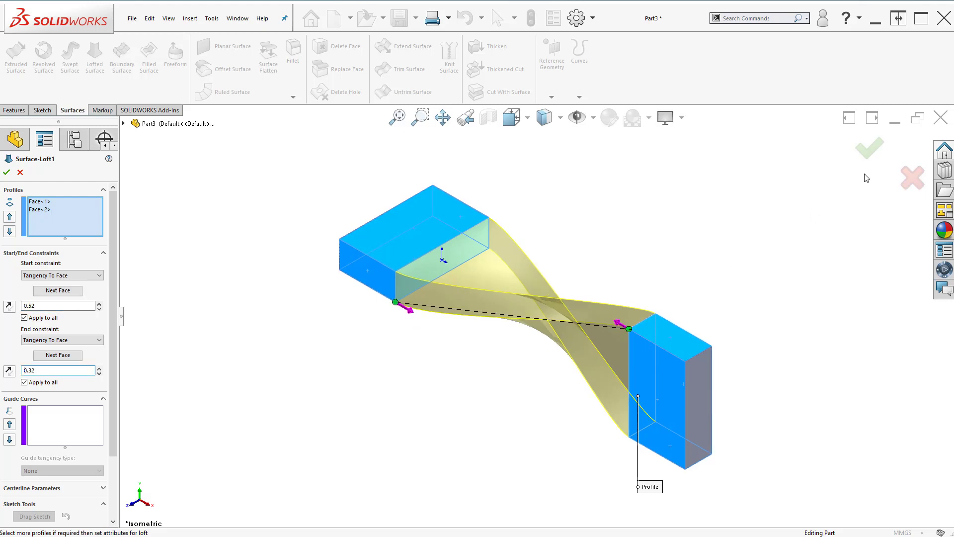
pyautogui.click(869, 148)
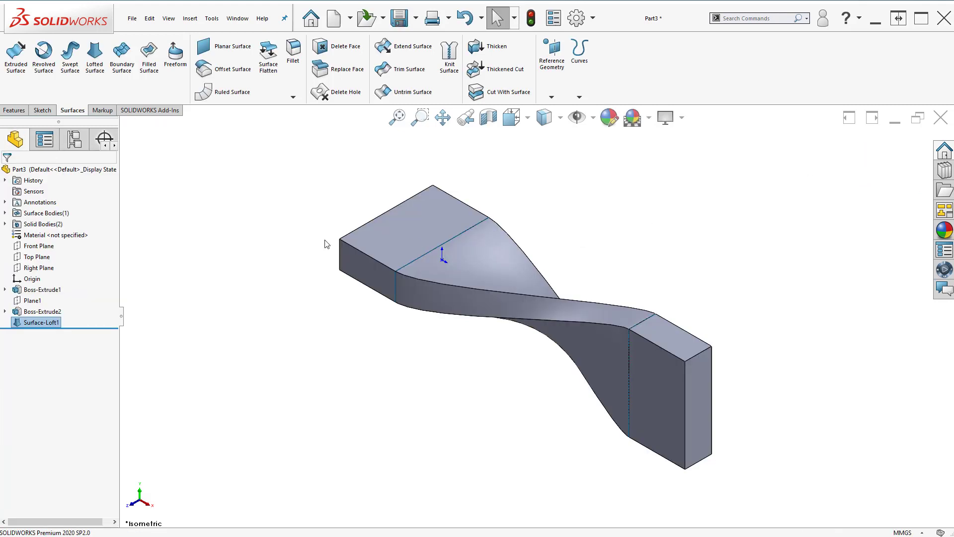